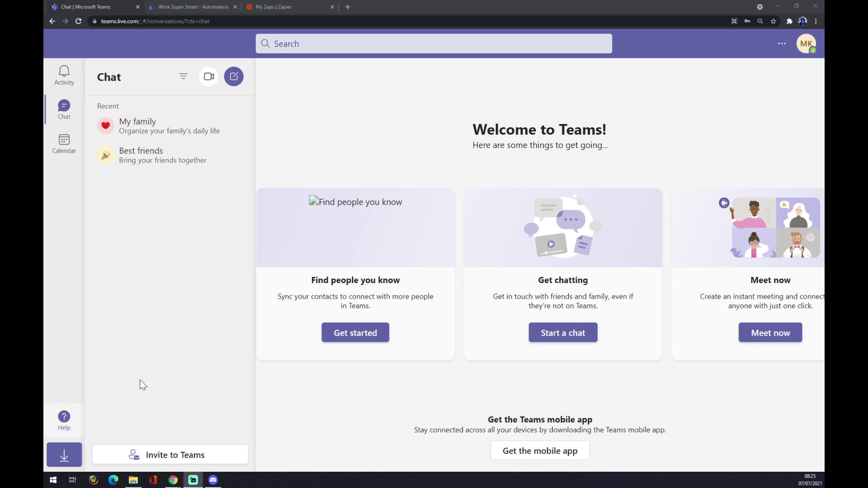
In the Automate.io tab, open the See All Categories list under Integrations
click(195, 7)
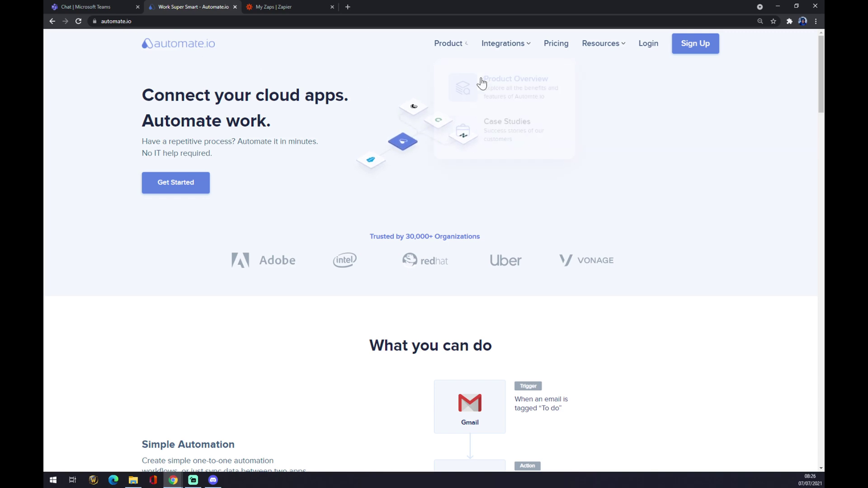
mouse_move(489, 54)
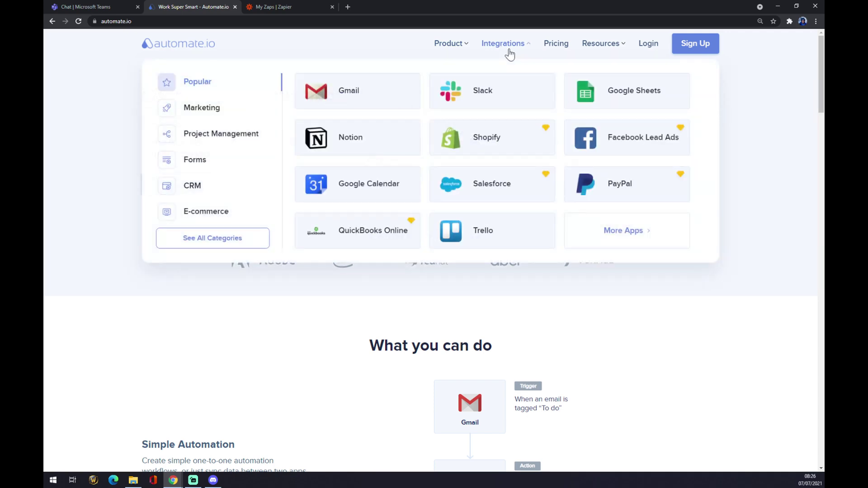
click(208, 239)
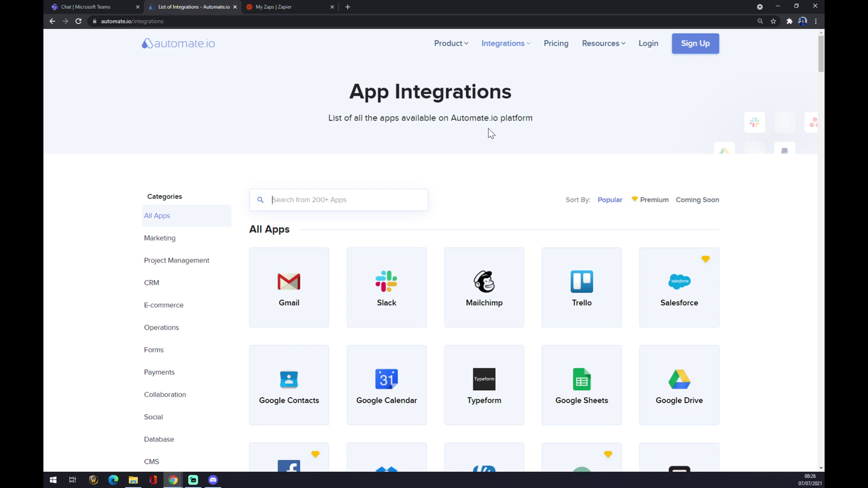
Search 'teams' to reach Microsoft Teams, then search 'drive' and pick Google Drive
text(teams)
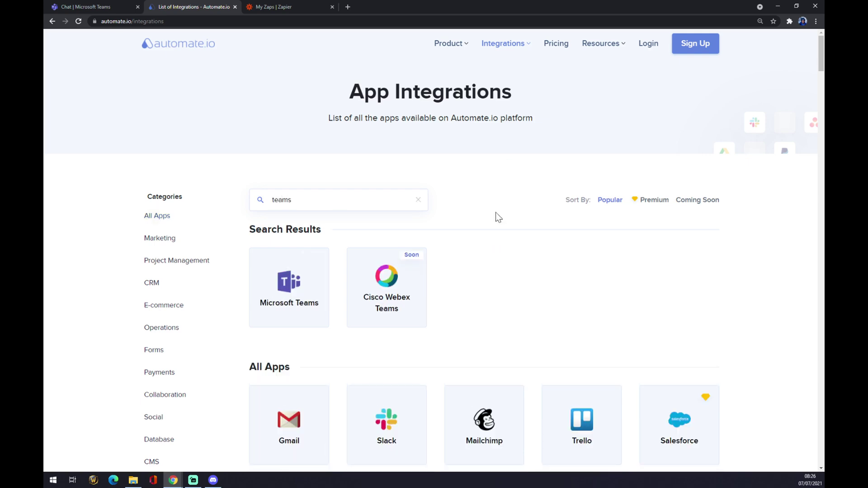
click(282, 292)
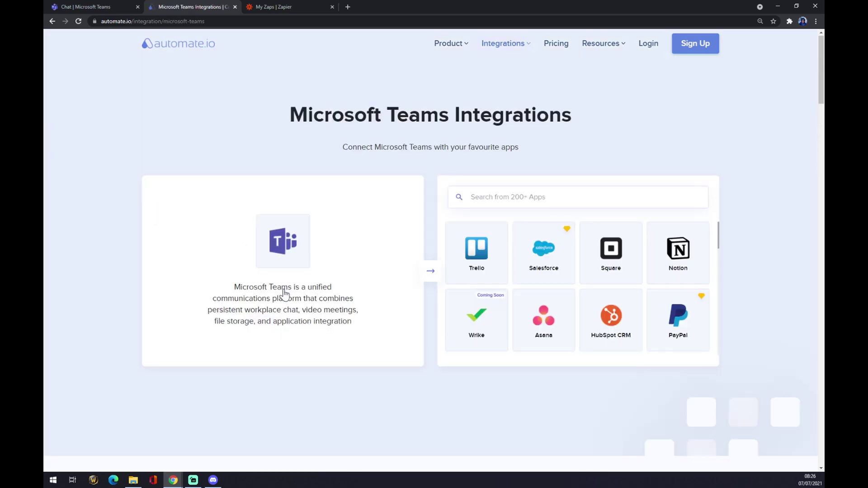
click(500, 199)
text(dr)
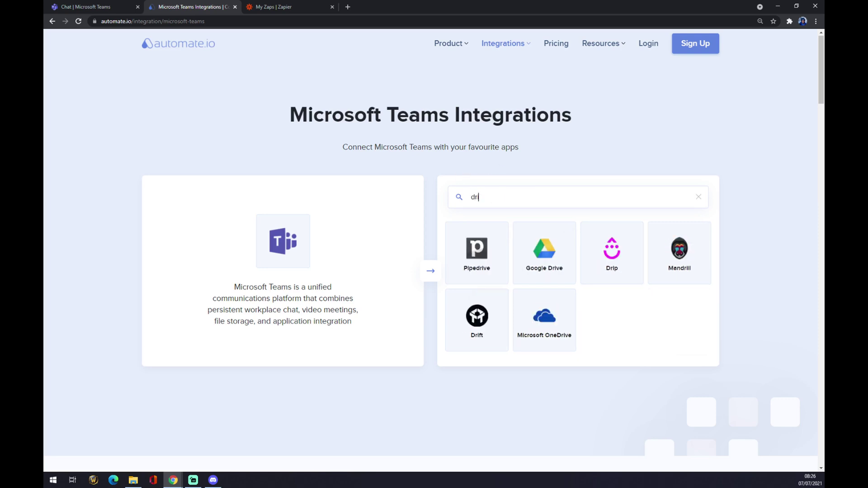
text(ive)
click(538, 251)
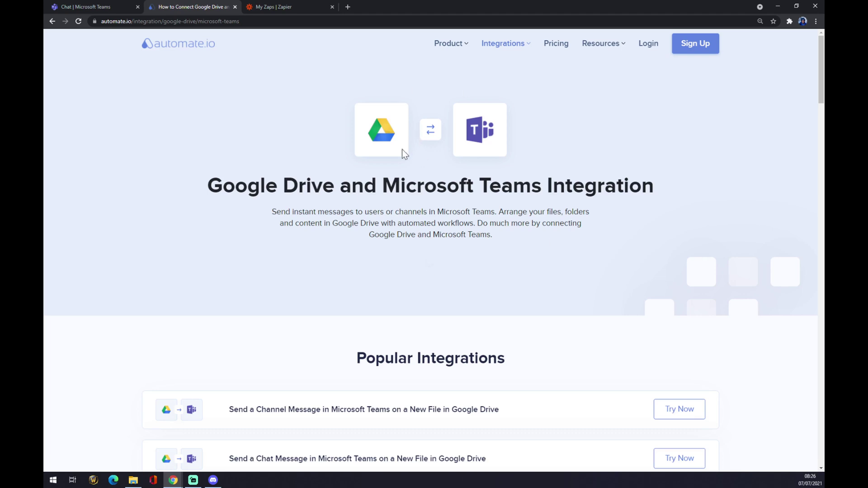
Under Create your own Integration, select New Channel Message as the Teams trigger
scroll(383, 195, down, 4)
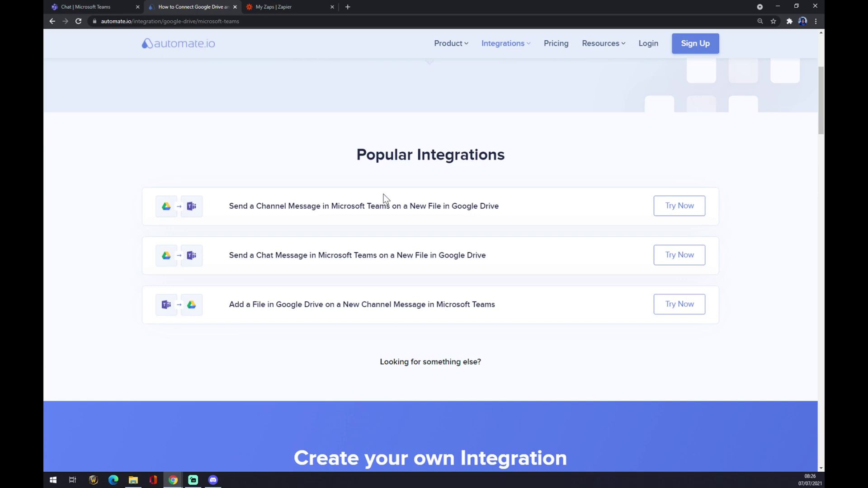
scroll(383, 194, down, 3)
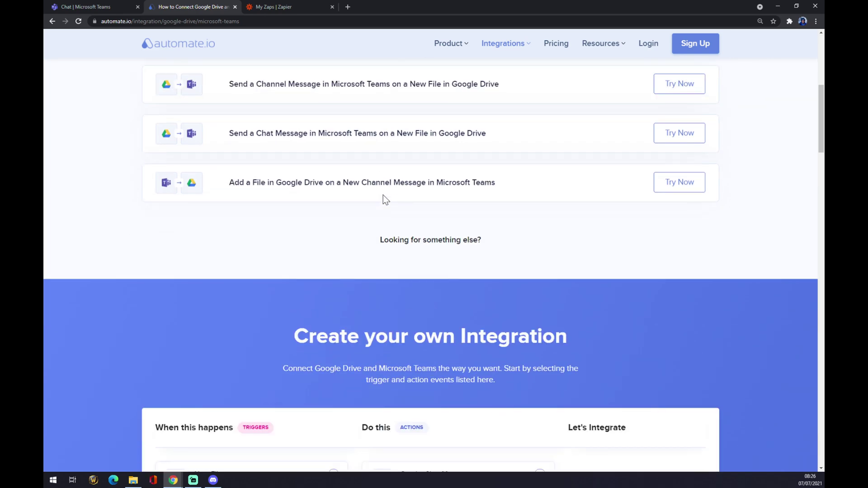
scroll(383, 194, up, 1)
scroll(384, 195, up, 2)
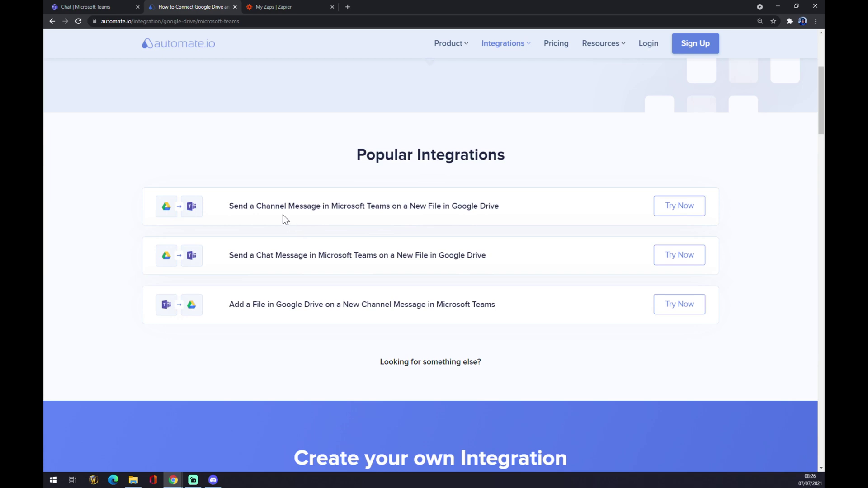
scroll(316, 217, down, 4)
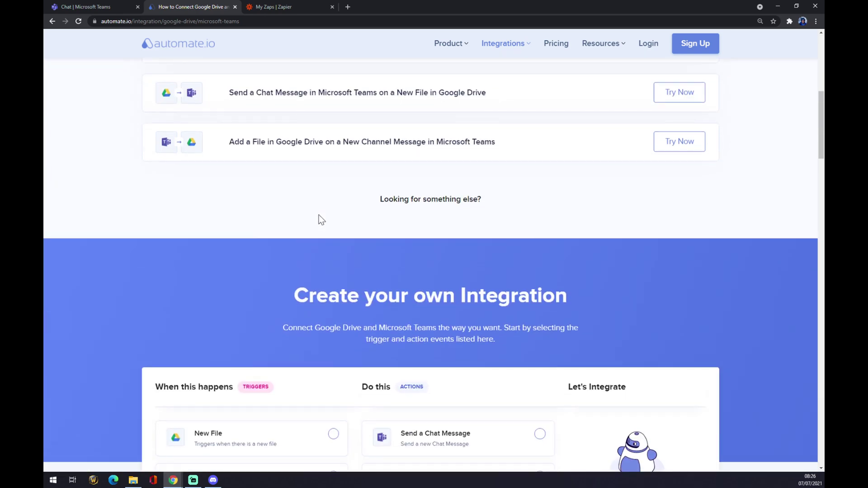
scroll(319, 220, down, 5)
scroll(253, 203, up, 2)
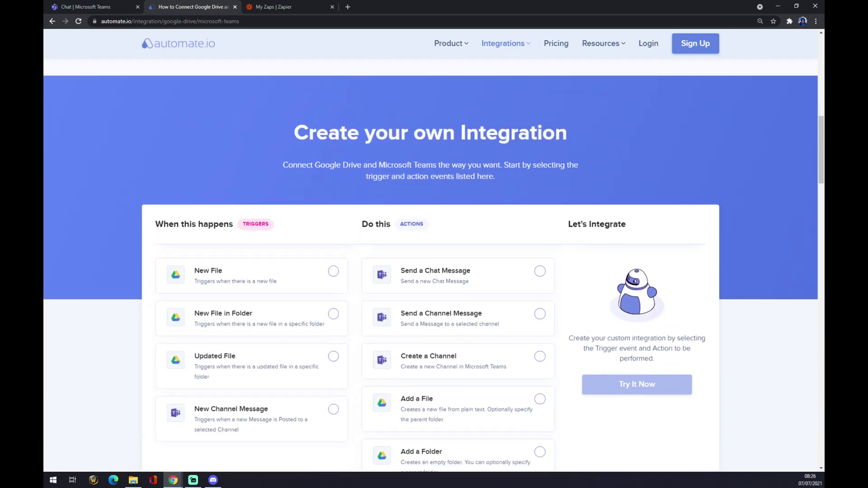
drag(328, 133, 465, 133)
click(466, 133)
drag(283, 227, 240, 228)
scroll(247, 272, down, 1)
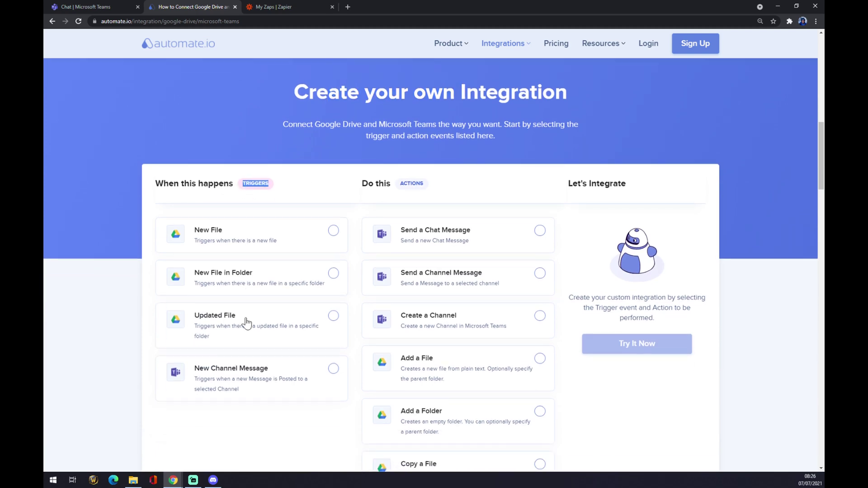
click(275, 378)
scroll(446, 236, down, 6)
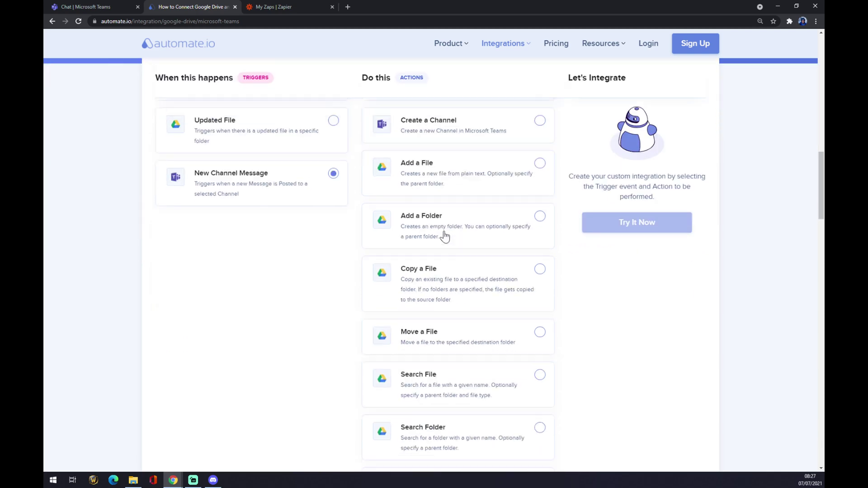
scroll(481, 319, down, 2)
scroll(412, 231, up, 6)
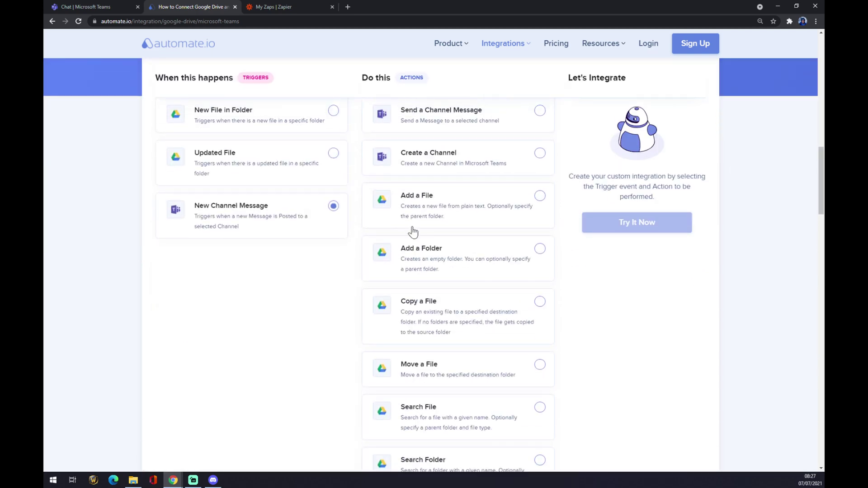
scroll(413, 228, down, 10)
scroll(426, 261, up, 7)
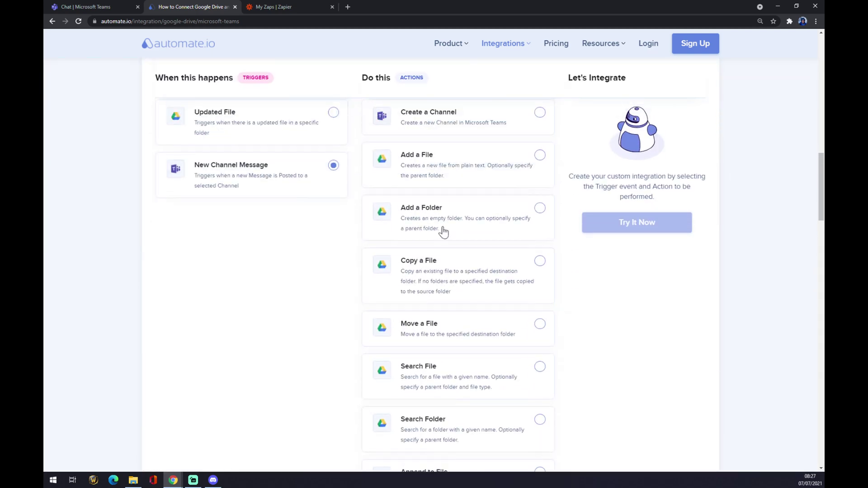
Select Add a File as the Google Drive action, then go to Zapier's My Zaps tab
click(513, 177)
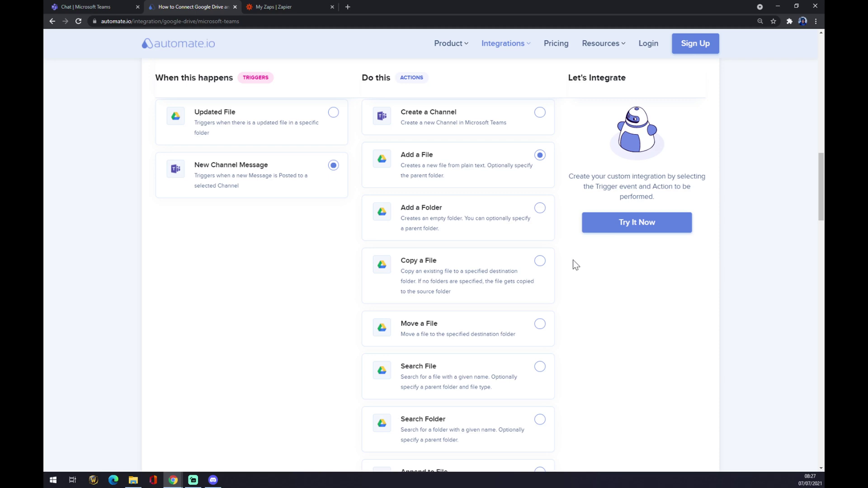
click(265, 9)
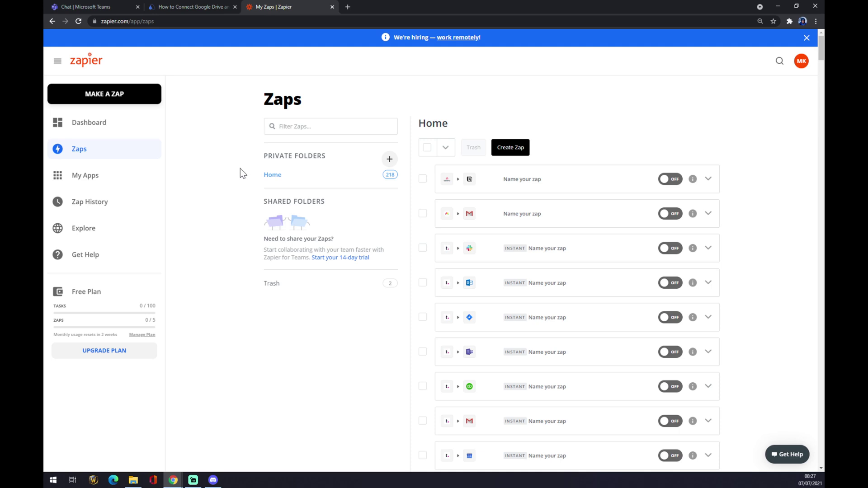
Make a new zap and rename it 'teams to drive'
click(131, 101)
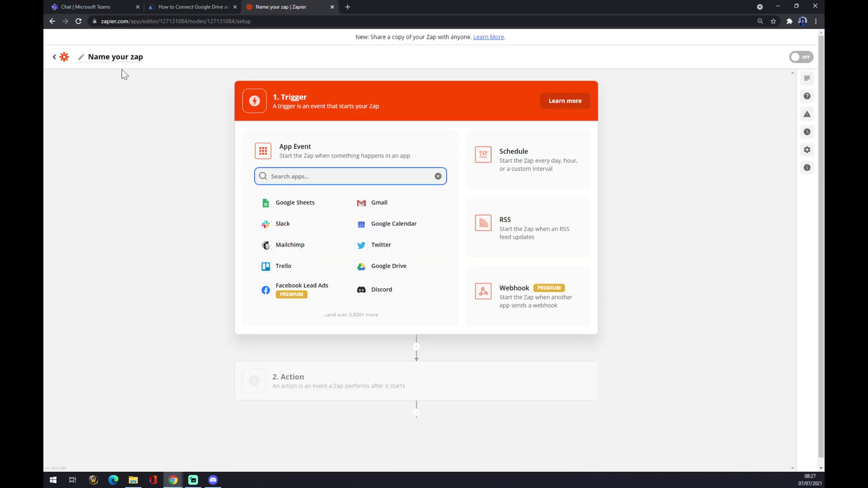
click(140, 58)
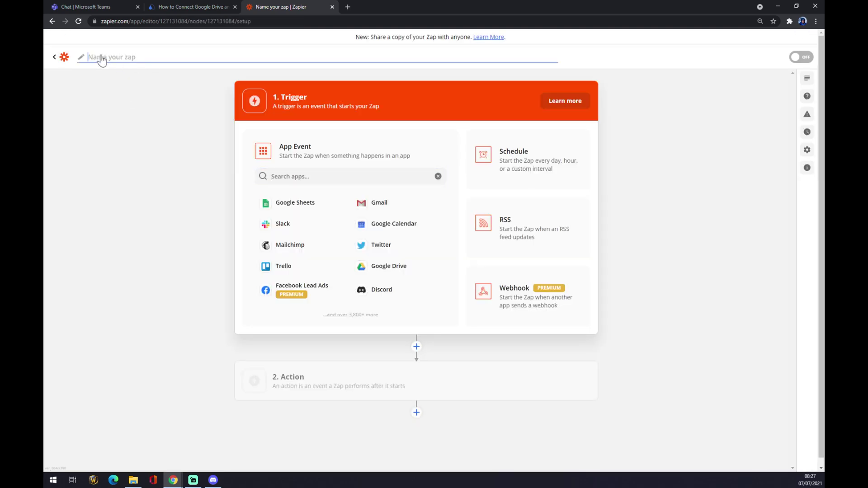
text(teams to drive)
key(Return)
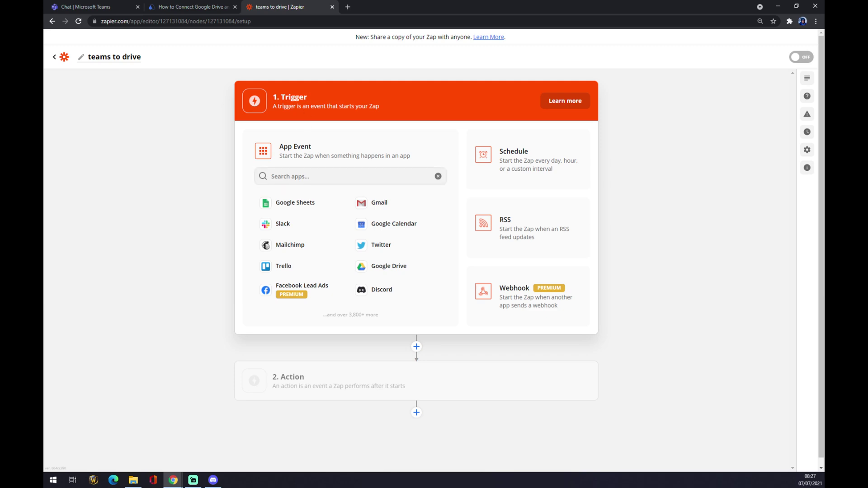
click(272, 176)
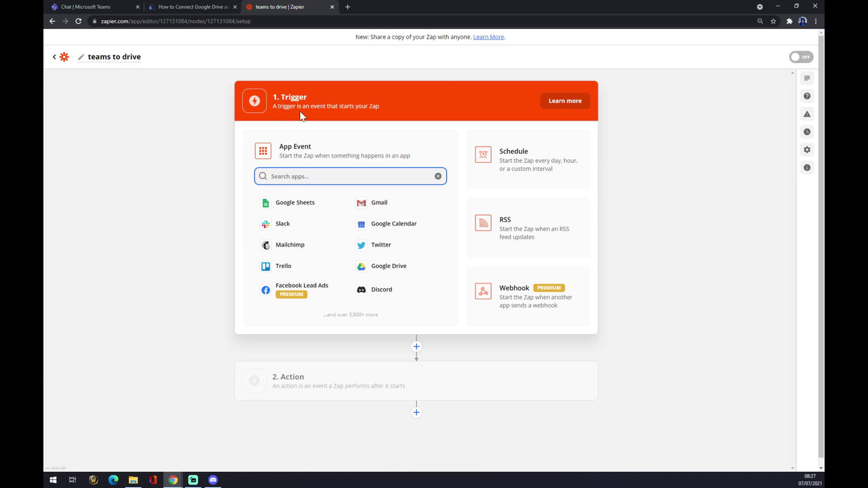
Set the trigger to Microsoft Teams with the New Chat event and continue
text(teams)
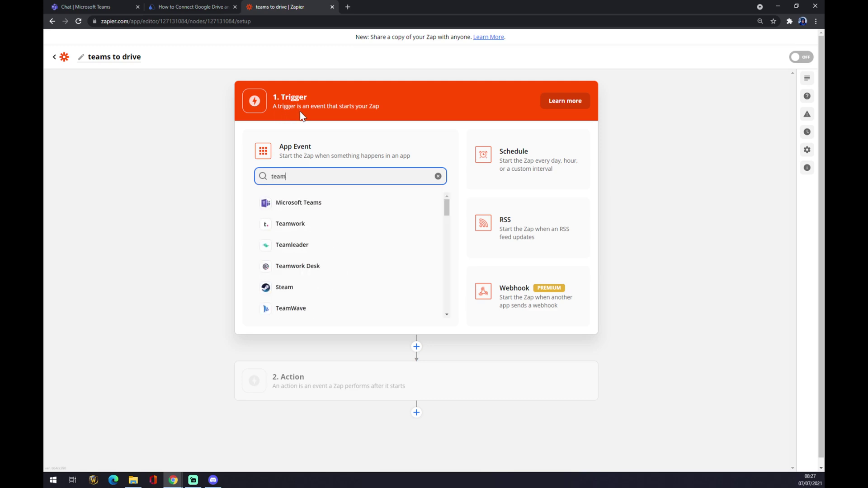
click(319, 203)
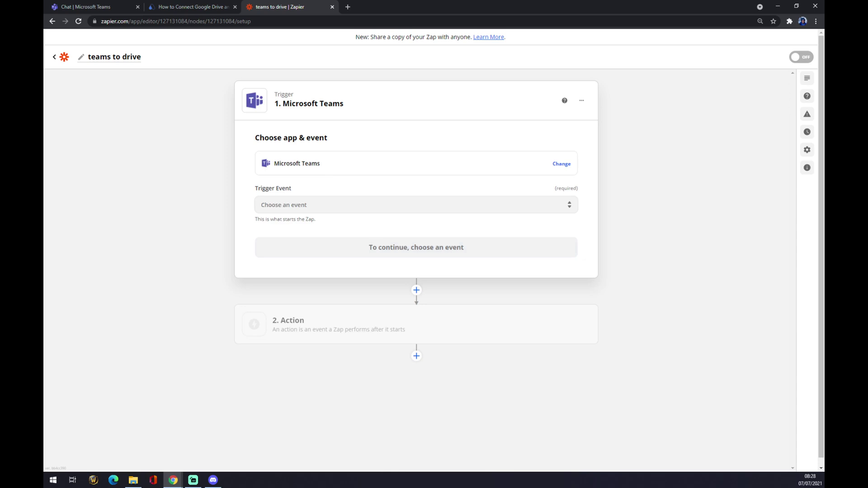
click(317, 203)
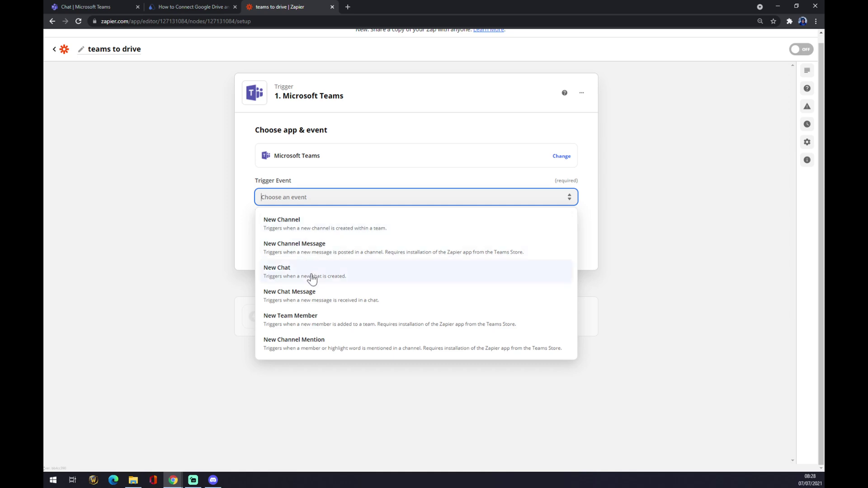
click(305, 278)
click(367, 242)
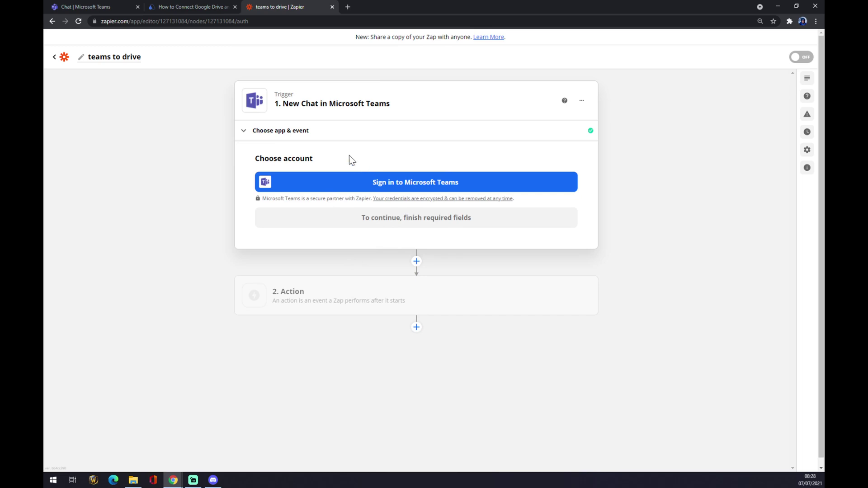
click(310, 292)
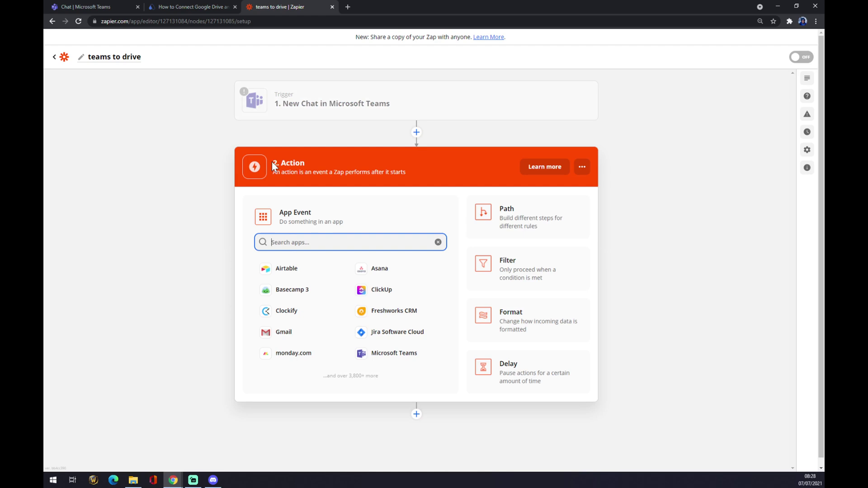
Pick Google Drive with the Upload File event for the action step and continue
drag(273, 162, 306, 164)
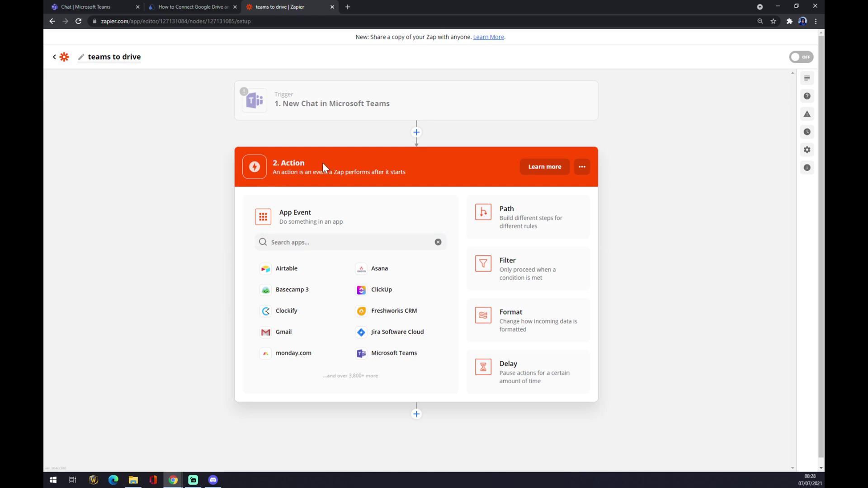
click(306, 243)
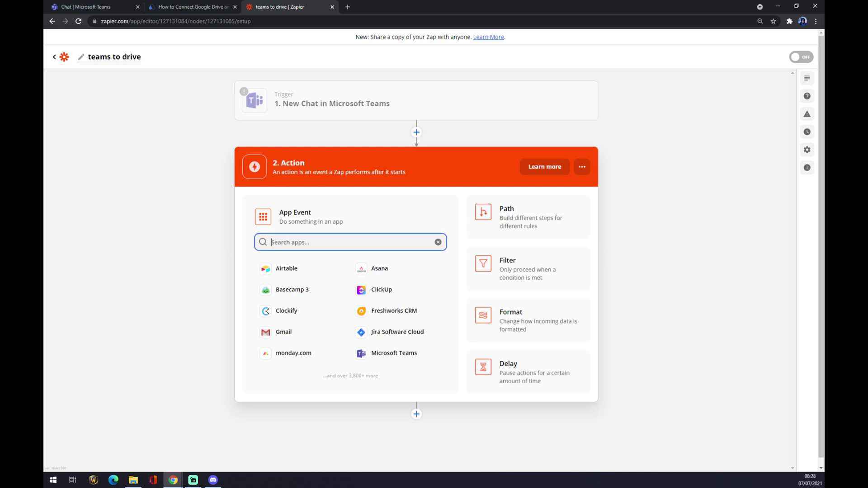
text(drive)
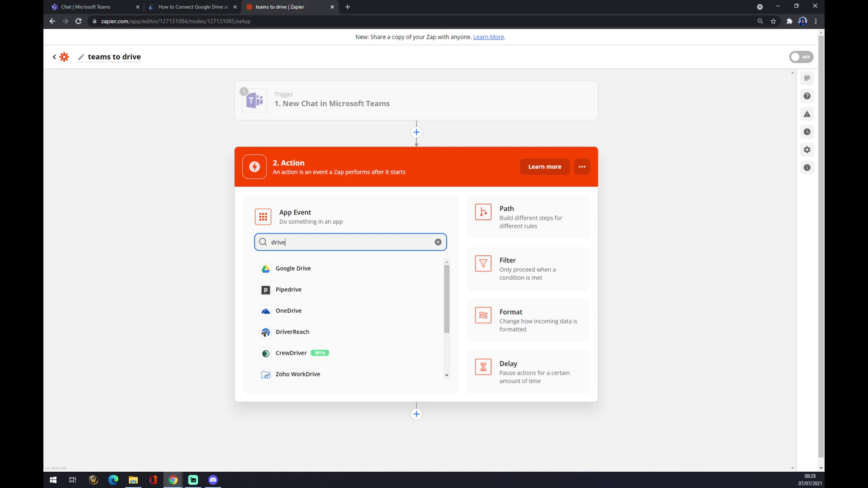
click(278, 273)
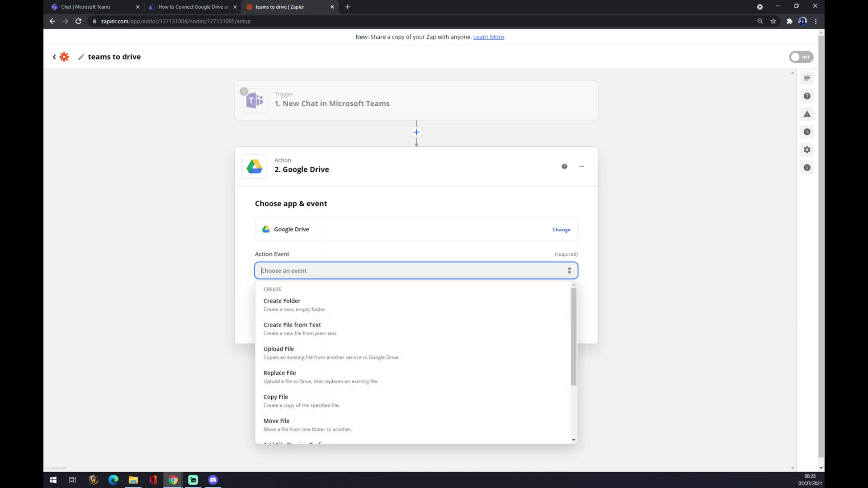
scroll(333, 330, down, 2)
scroll(354, 331, up, 1)
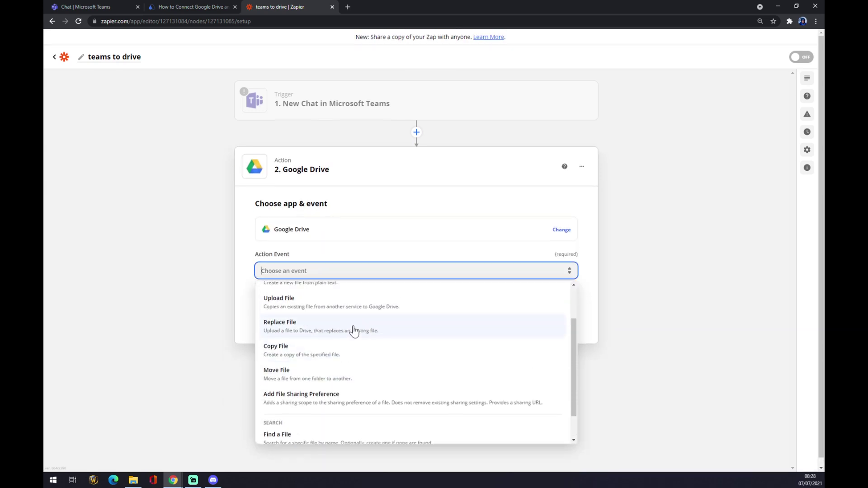
scroll(354, 332, up, 1)
click(296, 356)
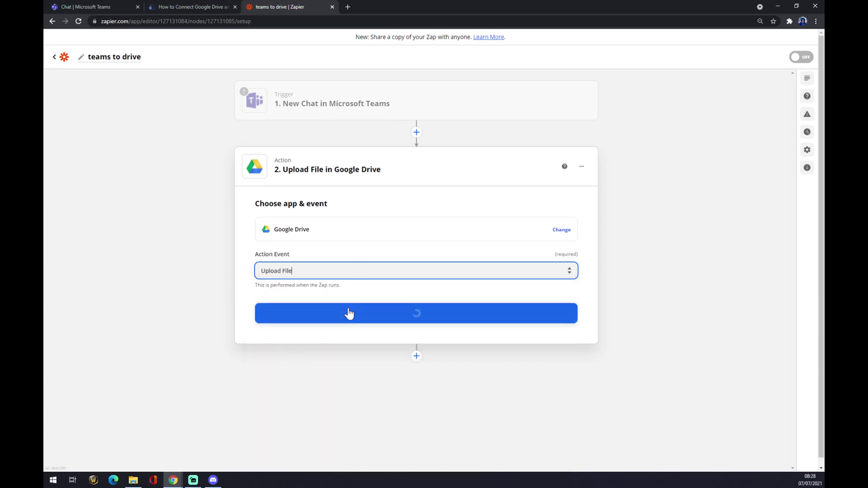
click(396, 320)
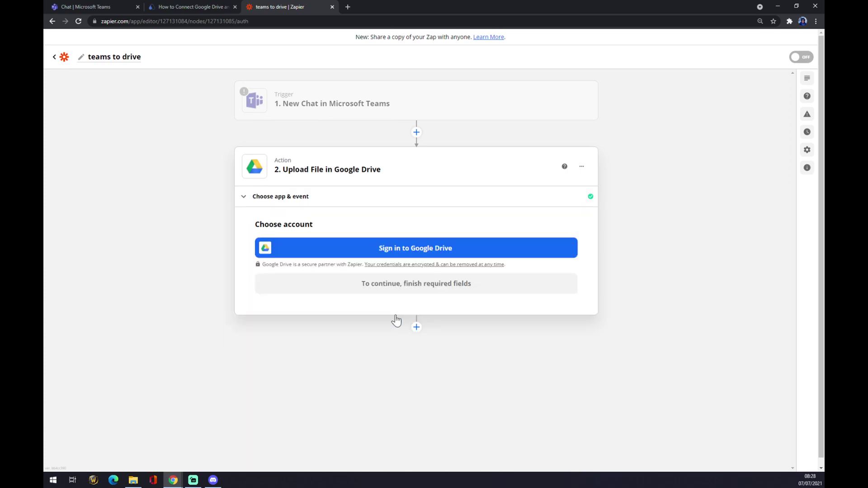